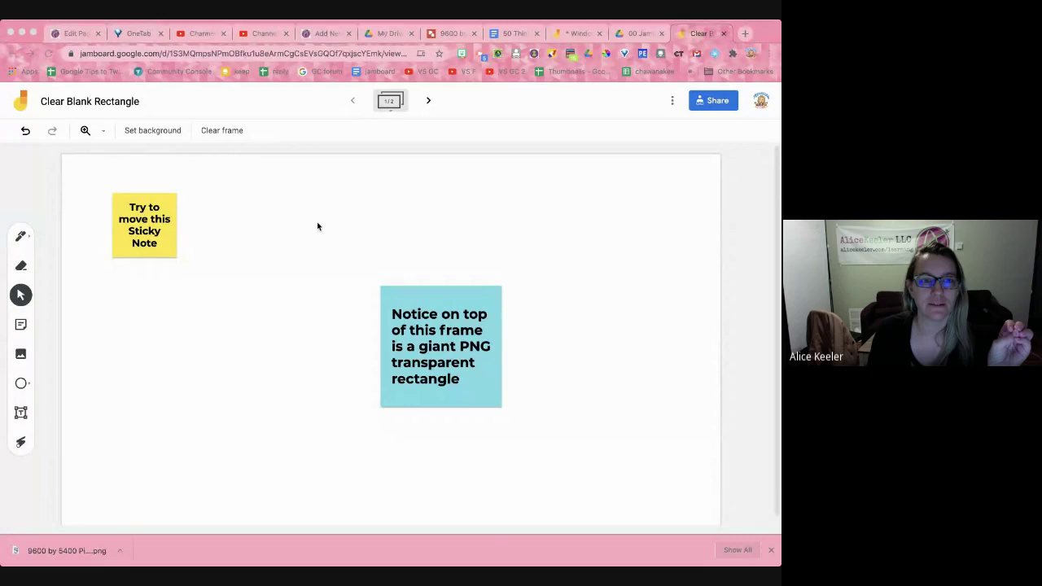
- Try to move the yellow sticky note on the first frame from beneath the transparent PNG rectangle
{"action": "key", "text": "ctrl+l"}
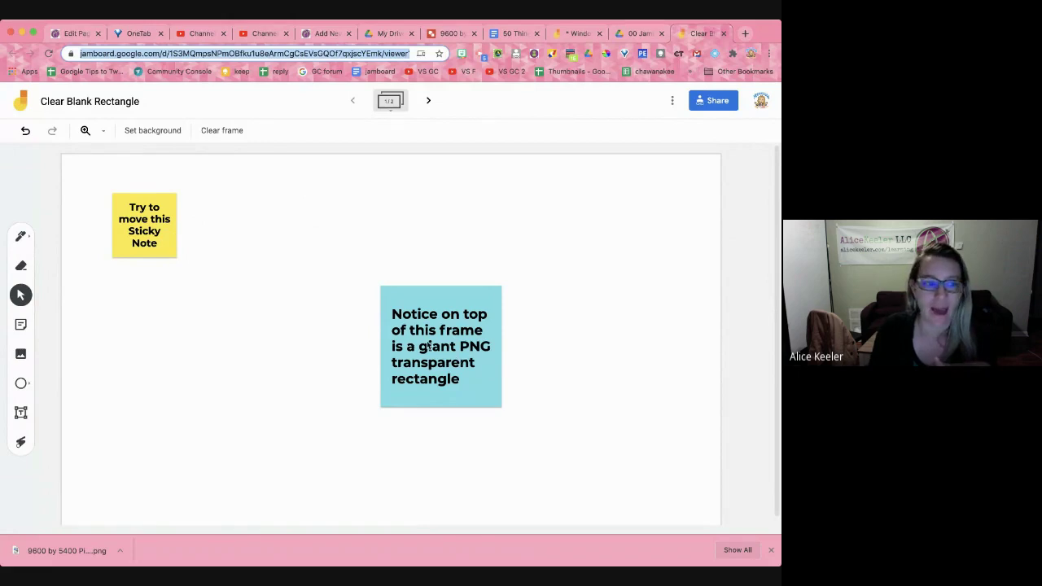
{"action": "left_click", "coordinate": [503, 359]}
{"action": "left_click_drag", "start_coordinate": [503, 358], "coordinate": [407, 340]}
{"action": "left_click_drag", "start_coordinate": [173, 232], "coordinate": [225, 253]}
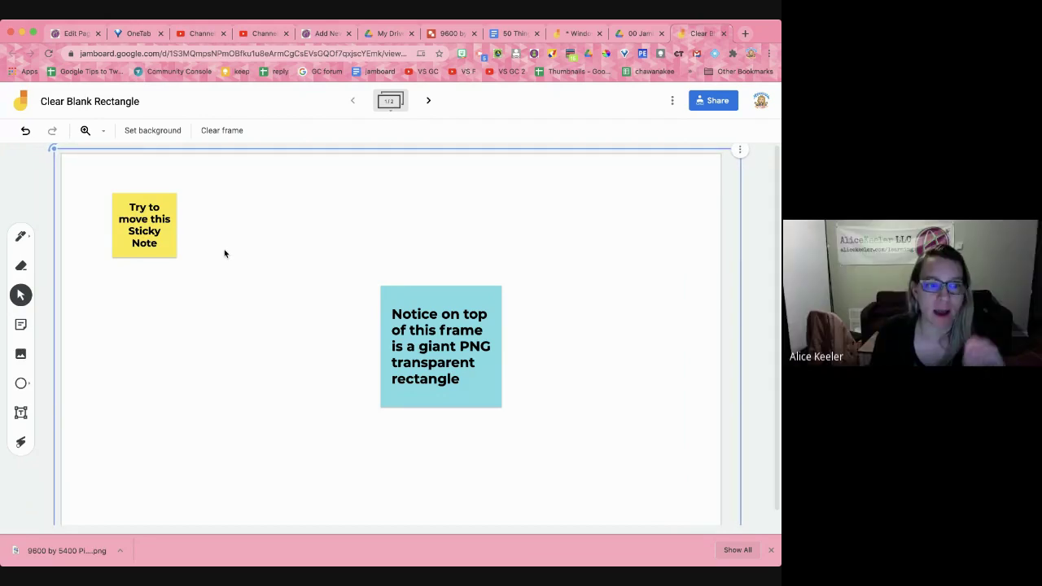
- View the 9600 by 5400 Pixels Template drawing and the WindowSwap Creativity jam, and return to the Clear Blank Rectangle jam
{"action": "left_click", "coordinate": [448, 33]}
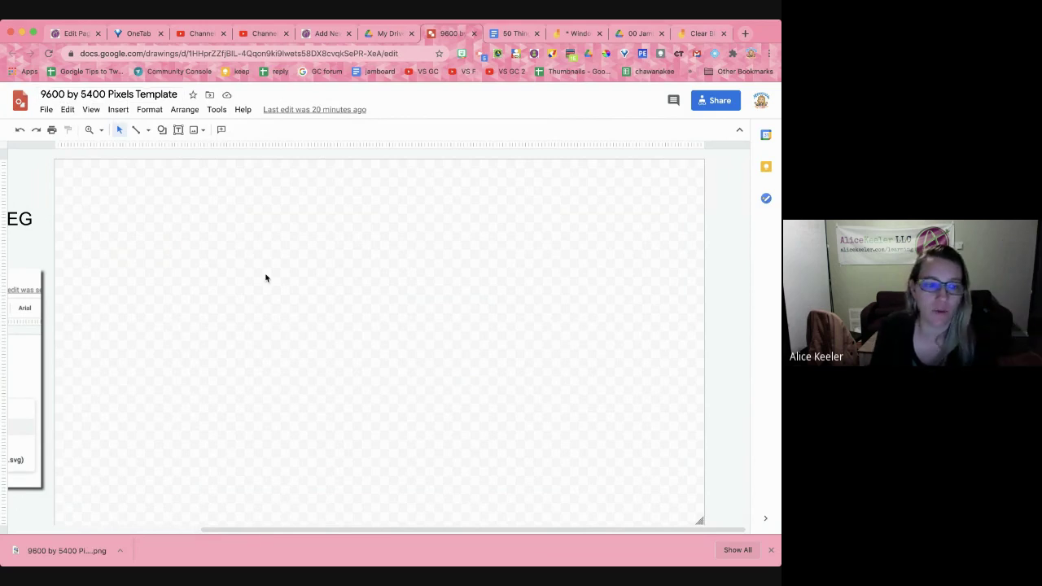
{"action": "left_click", "coordinate": [576, 33]}
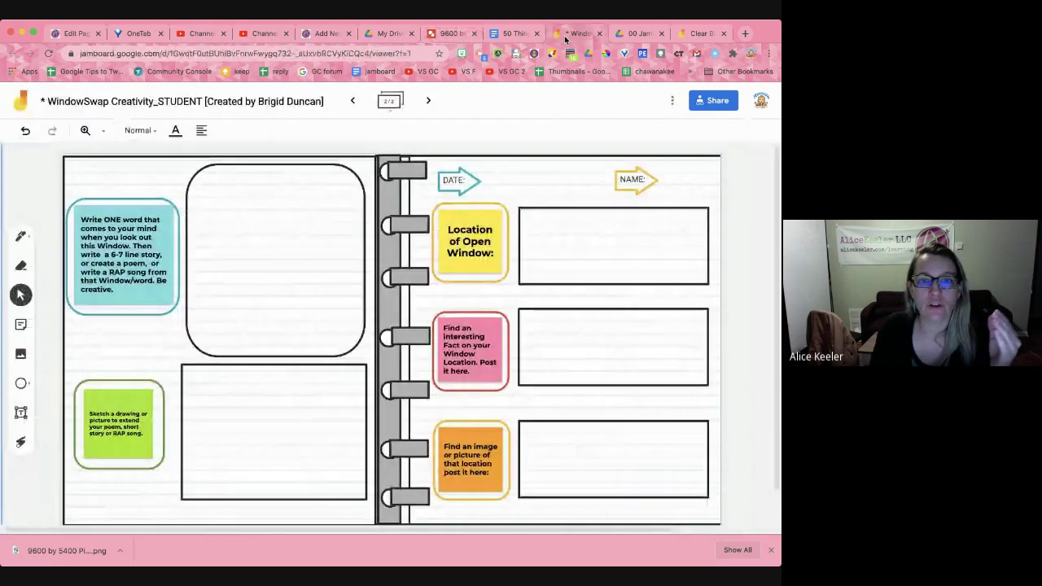
{"action": "key", "text": "super+9"}
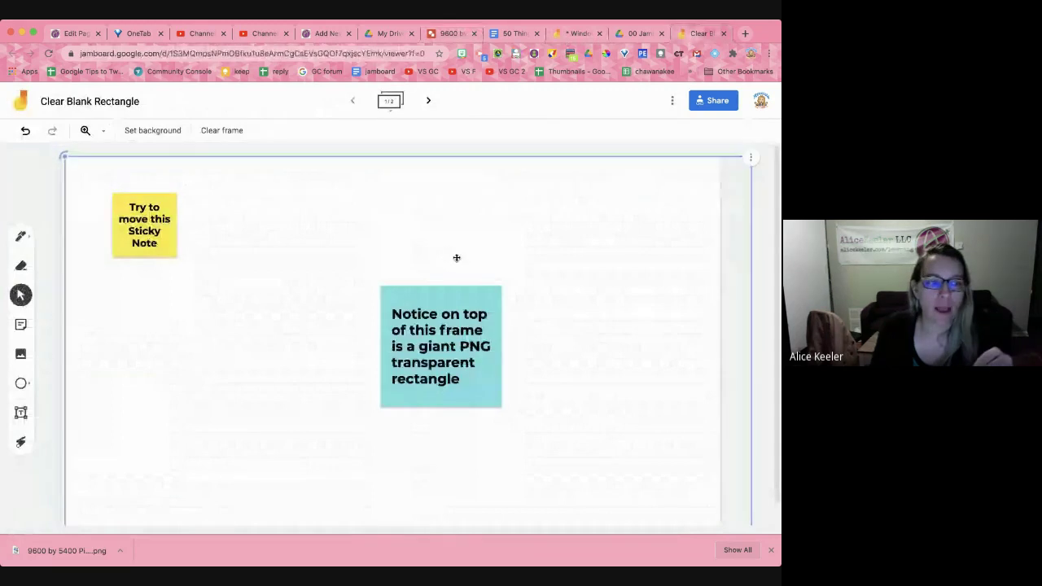
- Try again to move the covered yellow sticky note, and examine the choice-board frame that follows
{"action": "left_click_drag", "start_coordinate": [162, 234], "coordinate": [434, 343]}
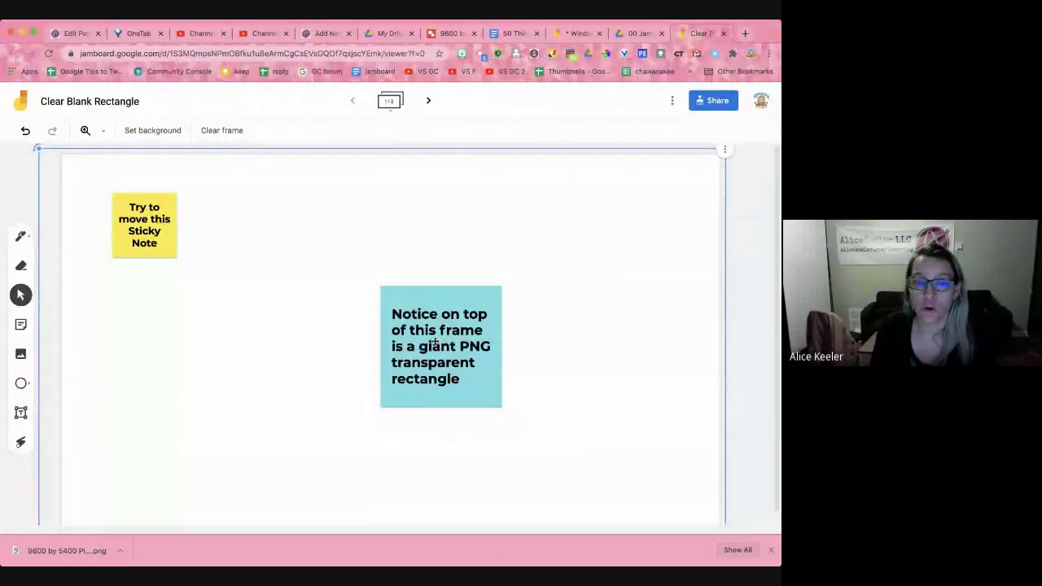
{"action": "left_click", "coordinate": [424, 101]}
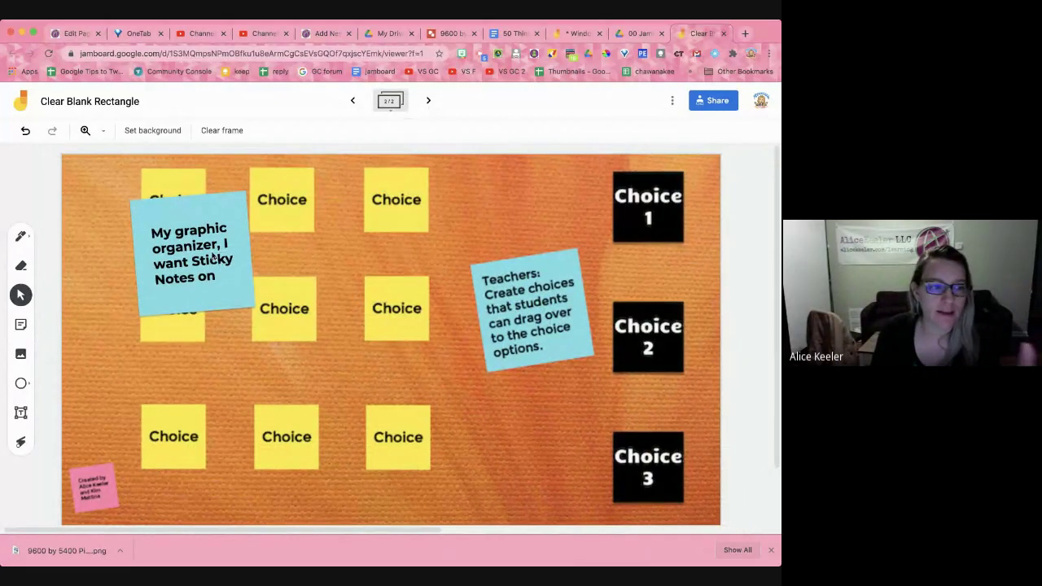
{"action": "left_click", "coordinate": [348, 271]}
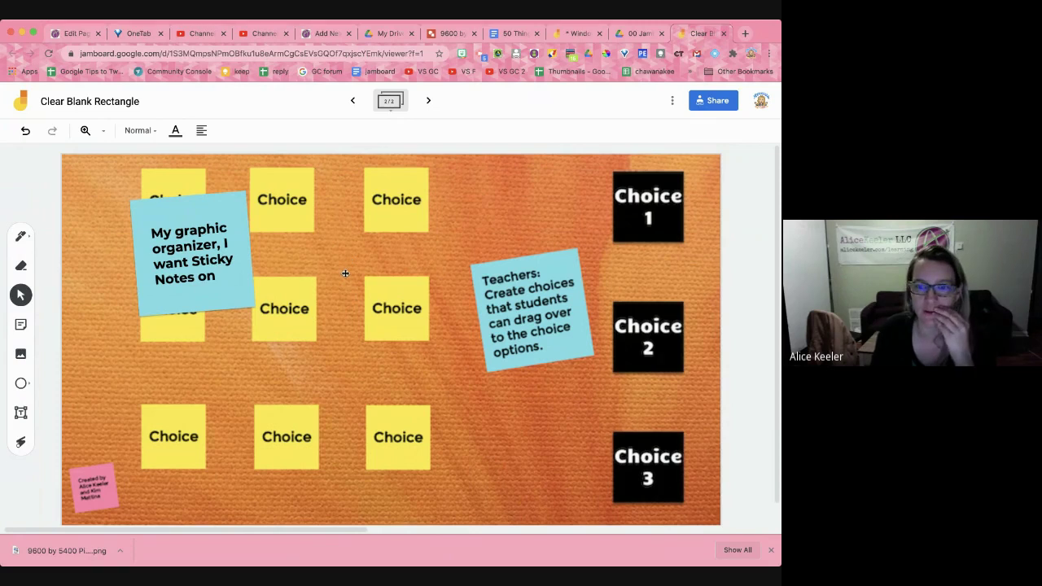
- Add a third frame with a blue sticky note reading "Here is my sticky note"
{"action": "left_click", "coordinate": [429, 101]}
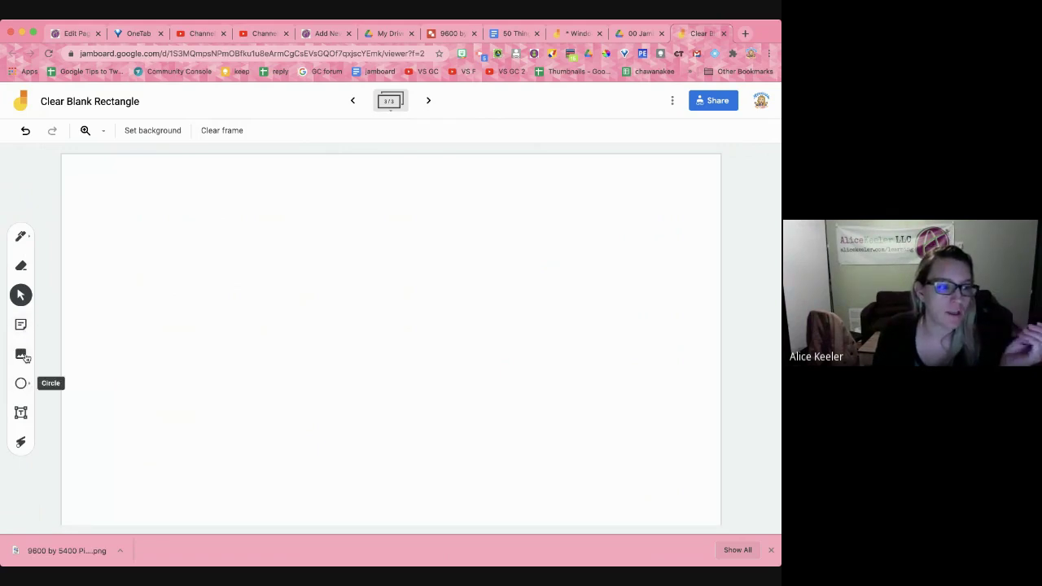
{"action": "left_click", "coordinate": [21, 324]}
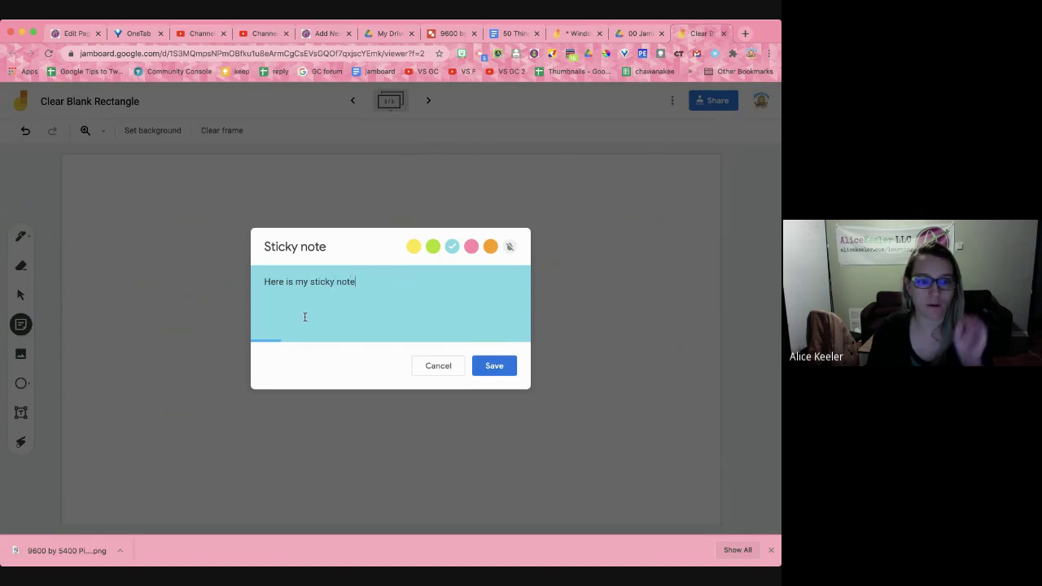
{"action": "left_click", "coordinate": [440, 366]}
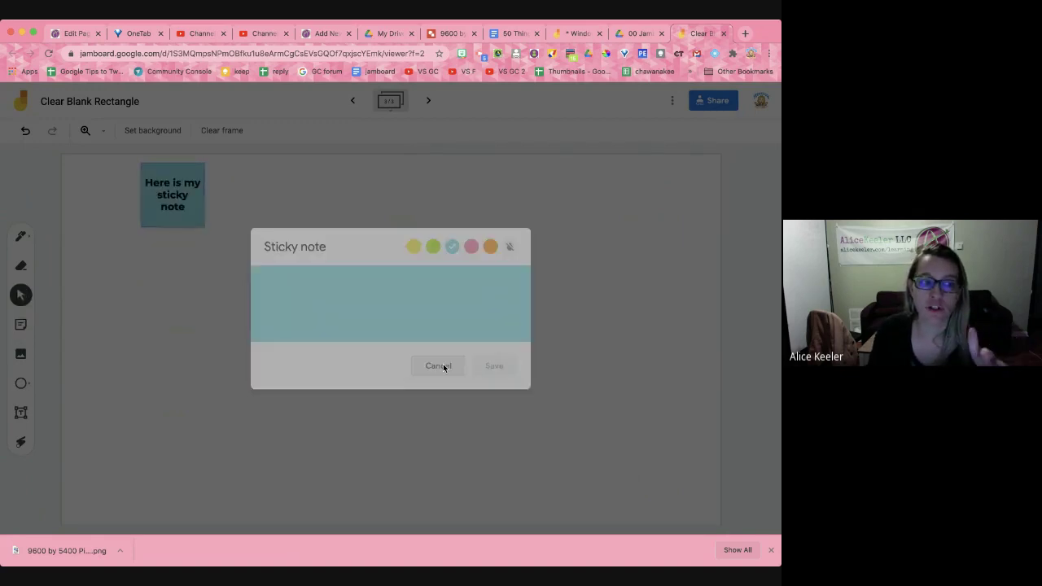
- Reposition the sticky note in the upper-left part of the third frame and check which options the note offers
{"action": "left_click_drag", "start_coordinate": [189, 203], "coordinate": [277, 297]}
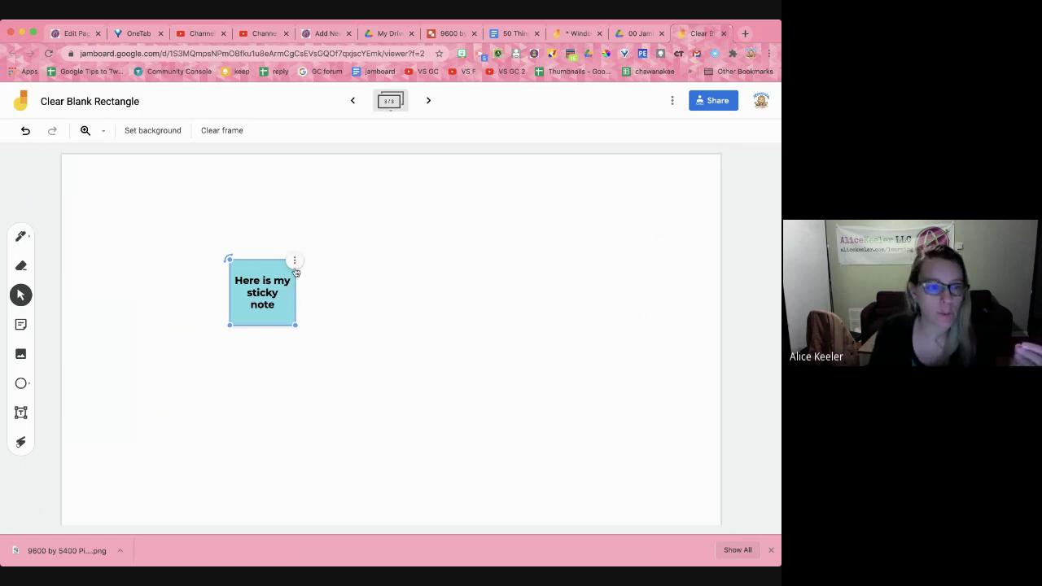
{"action": "left_click", "coordinate": [294, 261]}
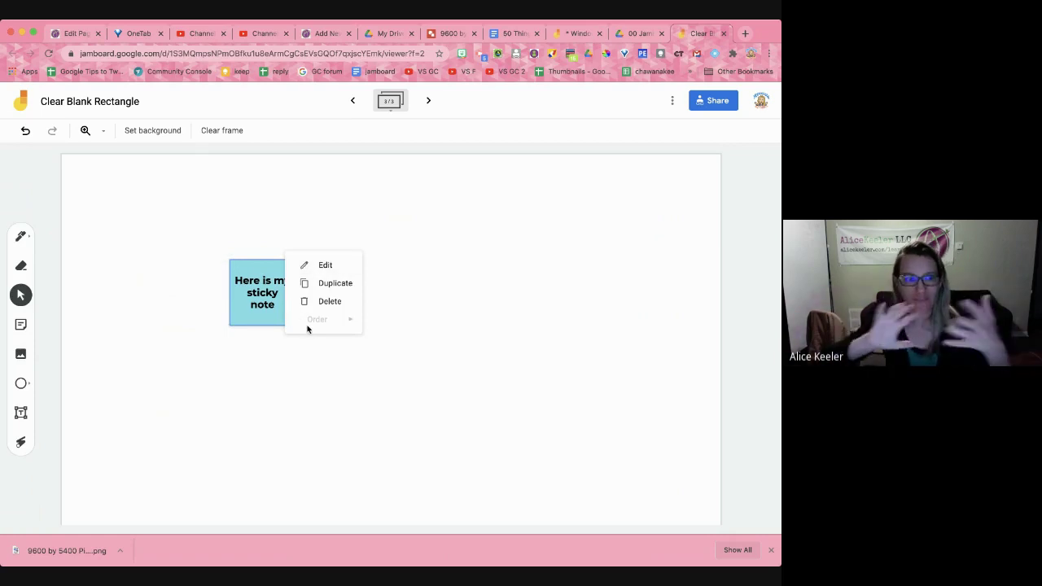
{"action": "left_click", "coordinate": [407, 367]}
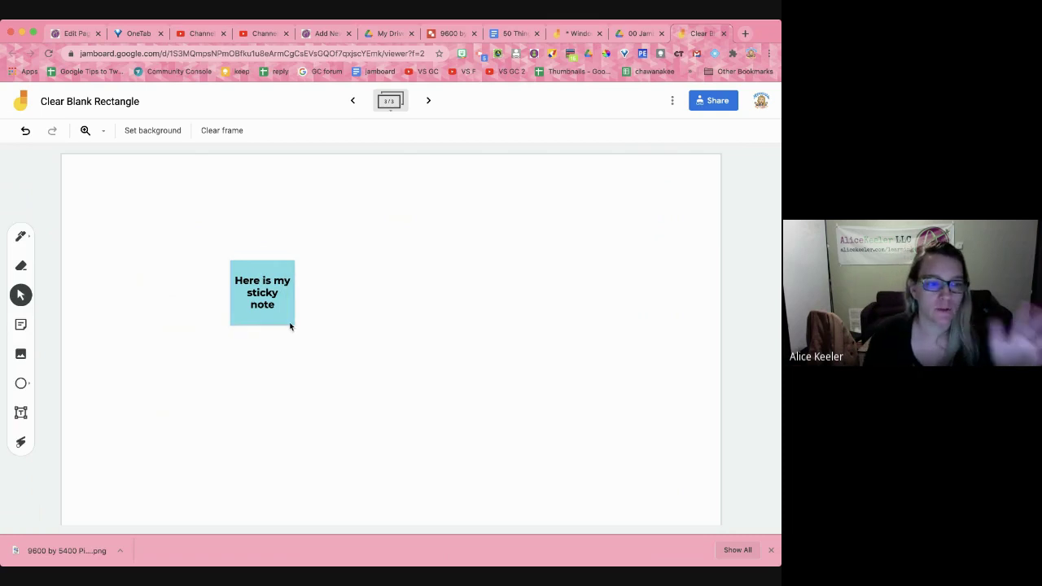
{"action": "left_click_drag", "start_coordinate": [265, 306], "coordinate": [231, 291]}
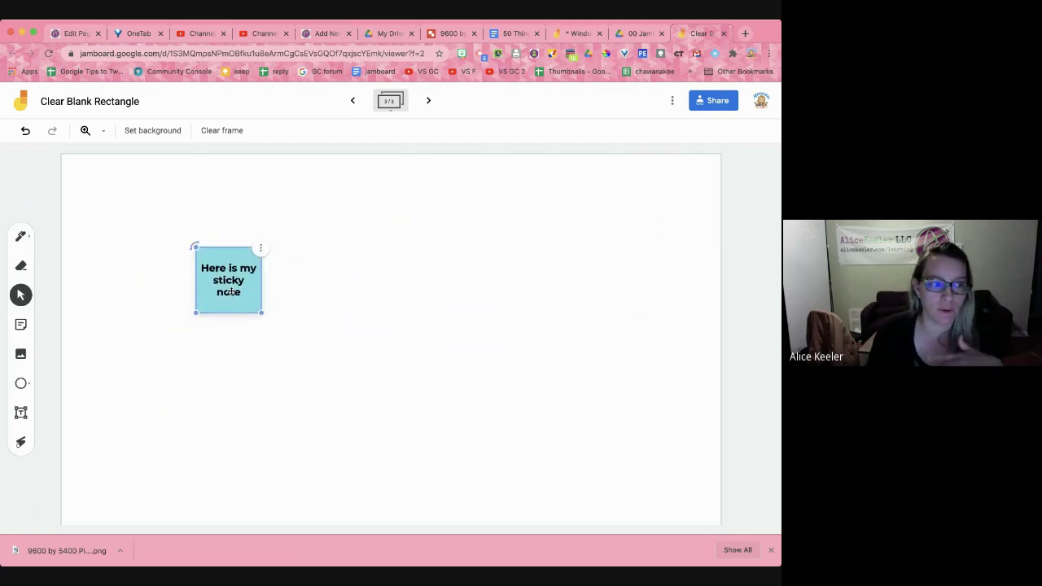
- Add an empty text box near the top-left corner of the third frame, keeping the Normal text style
{"action": "left_click", "coordinate": [22, 413]}
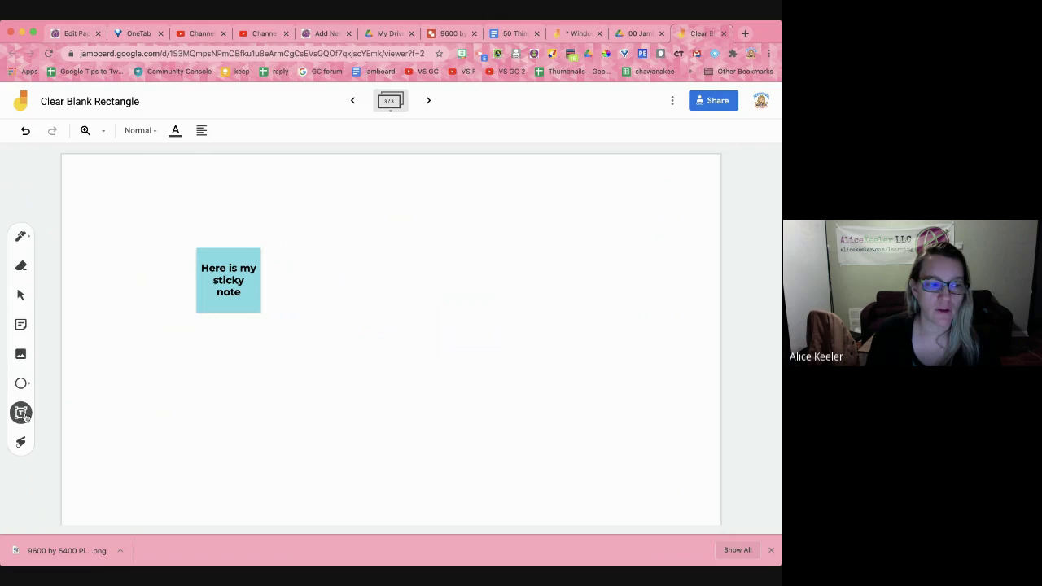
{"action": "left_click", "coordinate": [104, 209]}
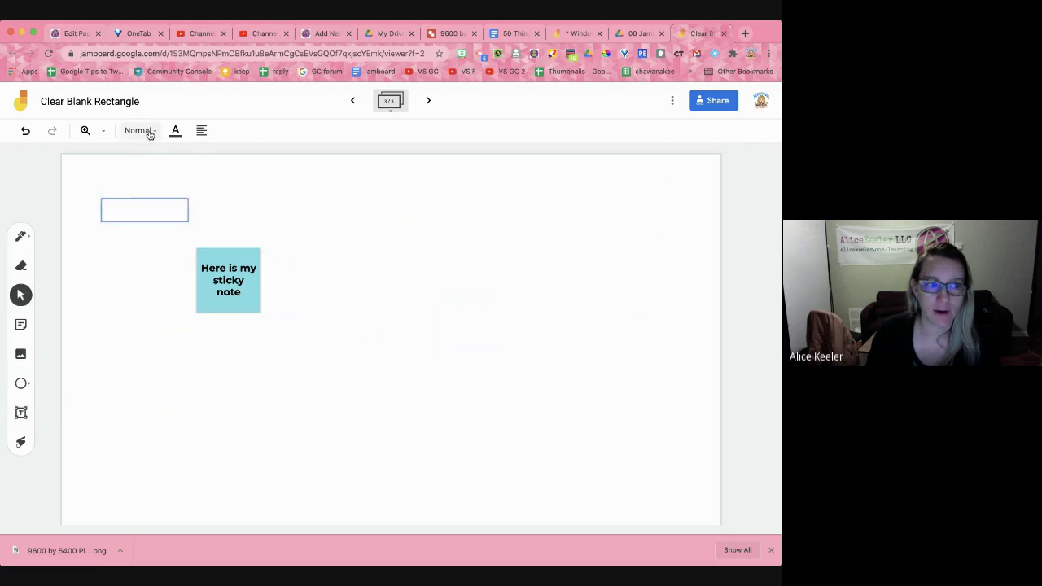
{"action": "left_click", "coordinate": [140, 130]}
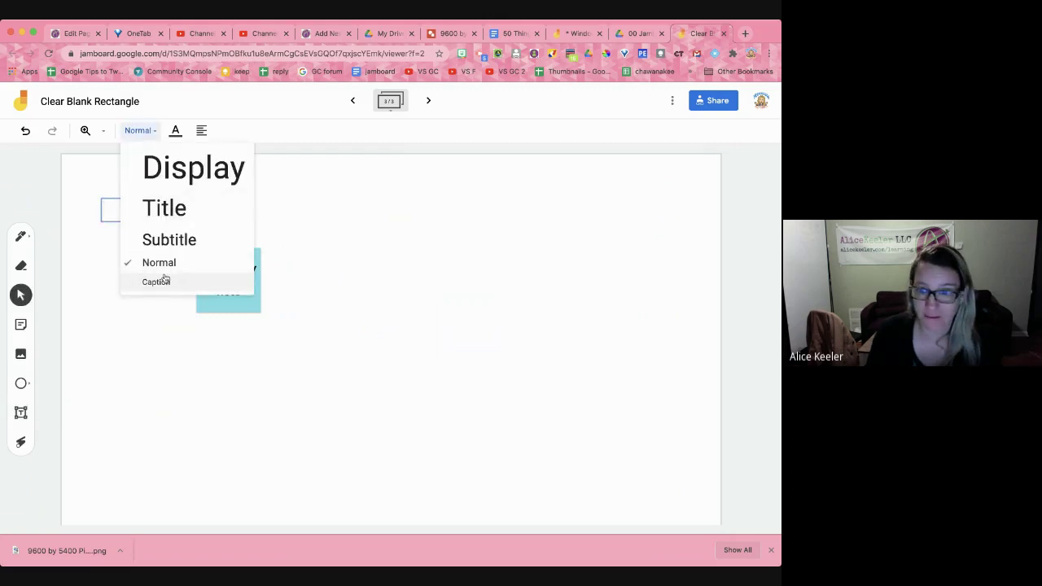
{"action": "left_click", "coordinate": [106, 202]}
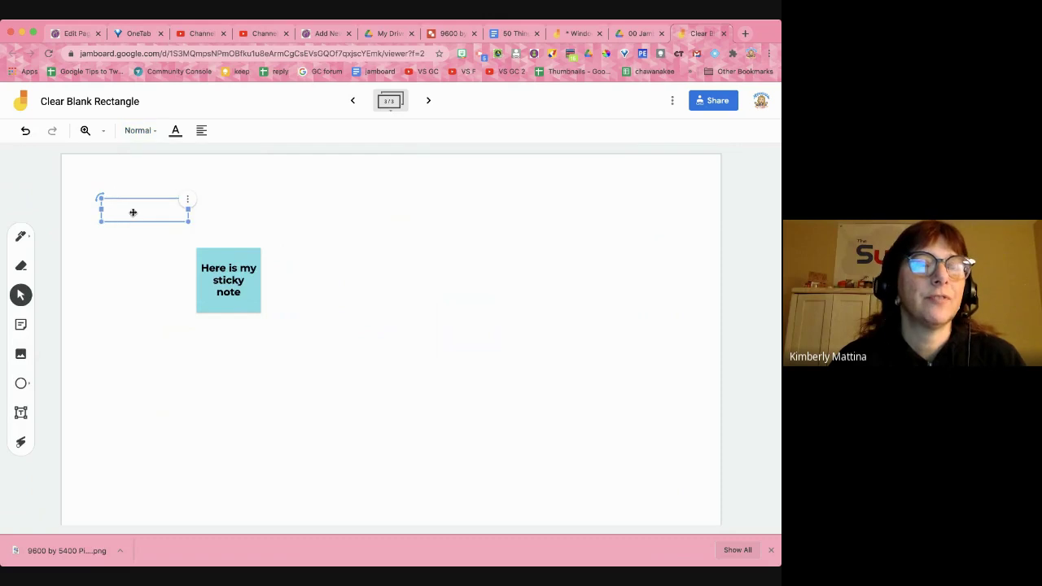
- Stretch the empty text box over the whole third frame and try to move the sticky note beneath it
{"action": "left_click_drag", "start_coordinate": [132, 212], "coordinate": [780, 565]}
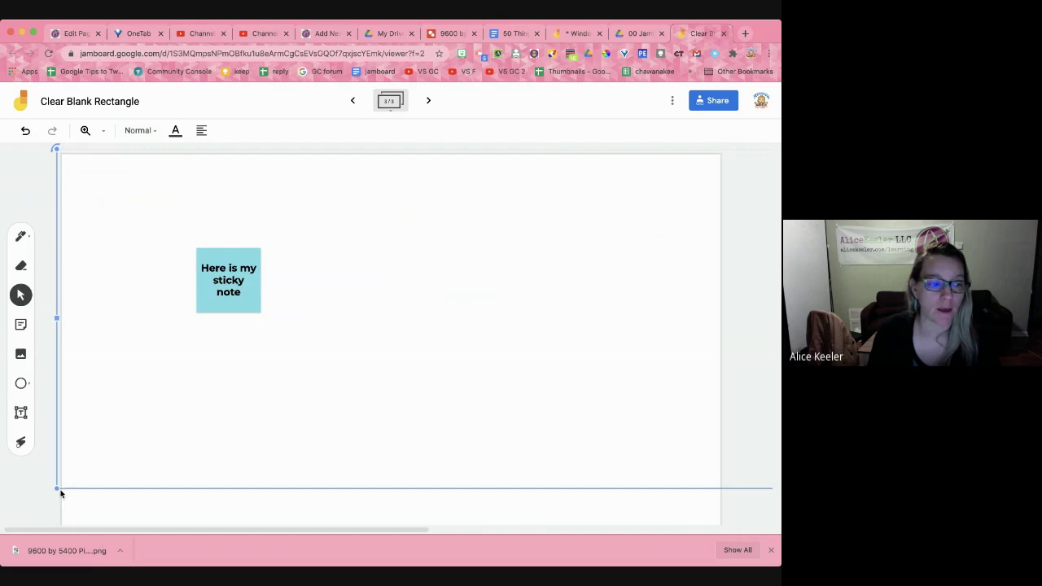
{"action": "left_click_drag", "start_coordinate": [59, 488], "coordinate": [1, 511]}
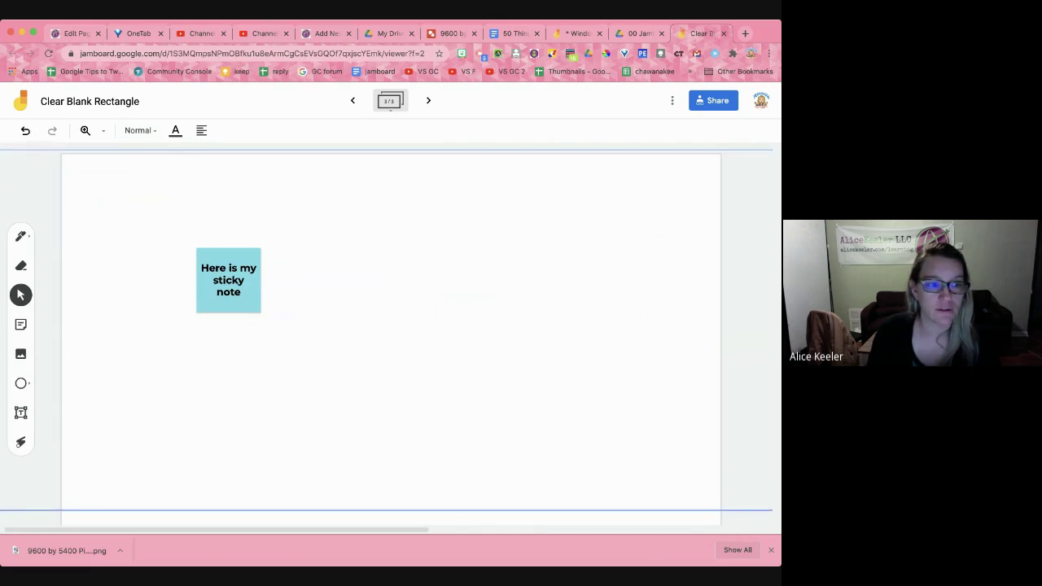
{"action": "left_click", "coordinate": [302, 144]}
{"action": "mouse_move", "coordinate": [248, 264]}
{"action": "left_mouse_down"}
{"action": "mouse_move", "coordinate": [258, 272]}
{"action": "mouse_move", "coordinate": [227, 278]}
{"action": "mouse_move", "coordinate": [247, 318]}
{"action": "mouse_move", "coordinate": [272, 298]}
{"action": "mouse_move", "coordinate": [259, 258]}
{"action": "left_mouse_up"}
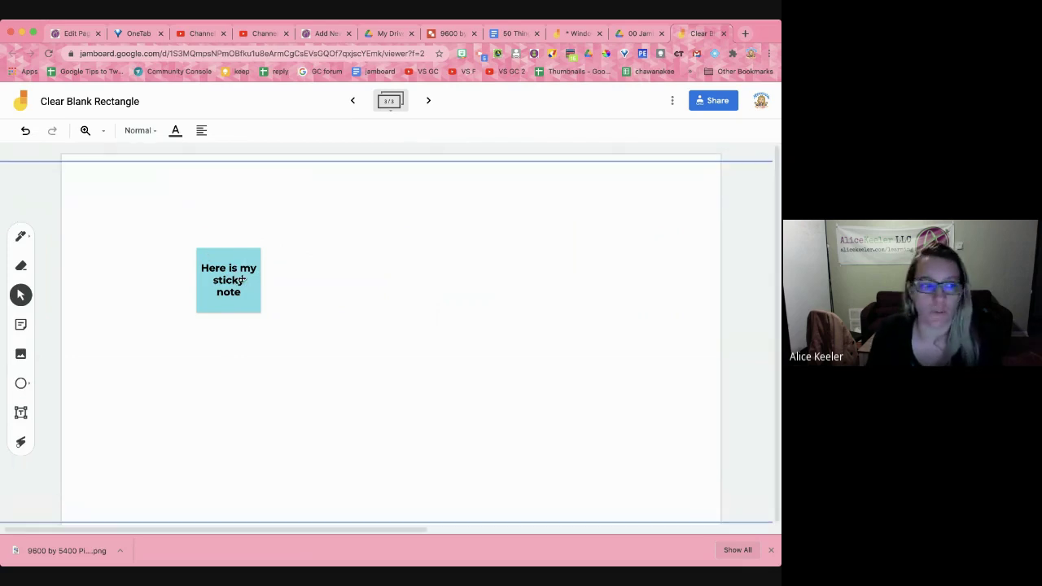
- Add a fourth frame with a blue sticky note reading "here is my note"
{"action": "left_click", "coordinate": [427, 103]}
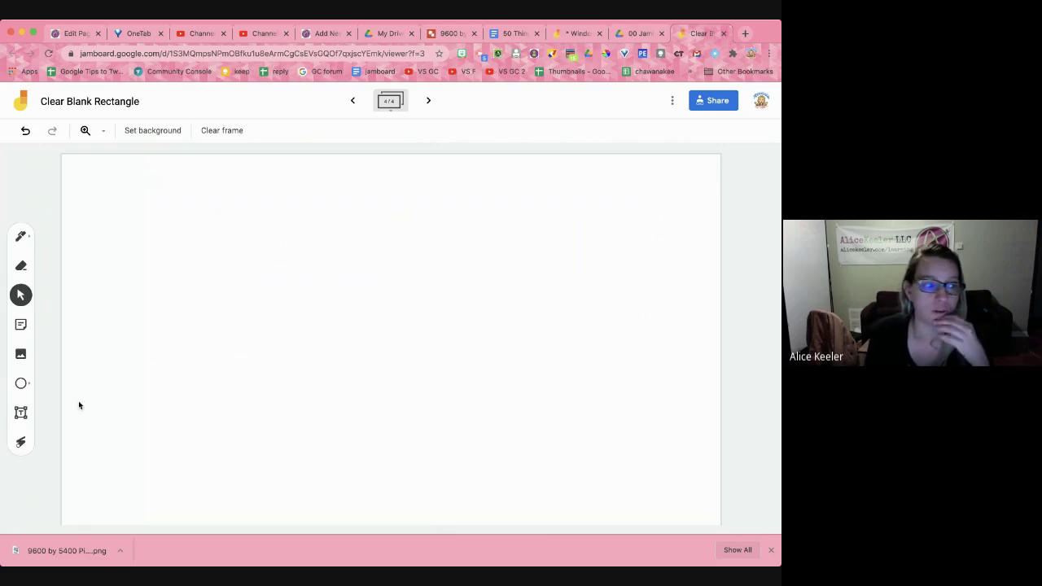
{"action": "left_click", "coordinate": [20, 326]}
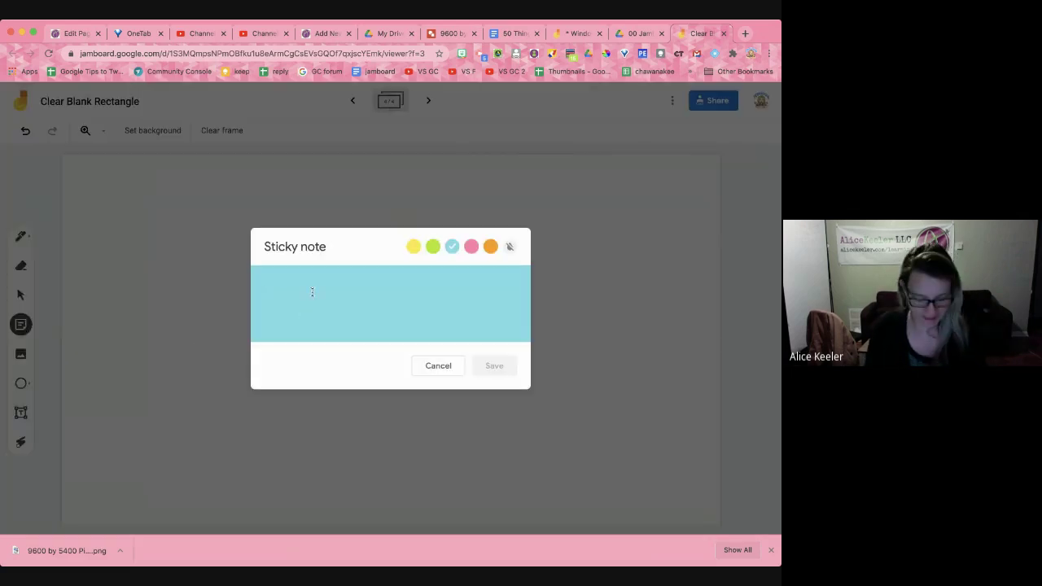
{"action": "type", "text": "here is my no"}
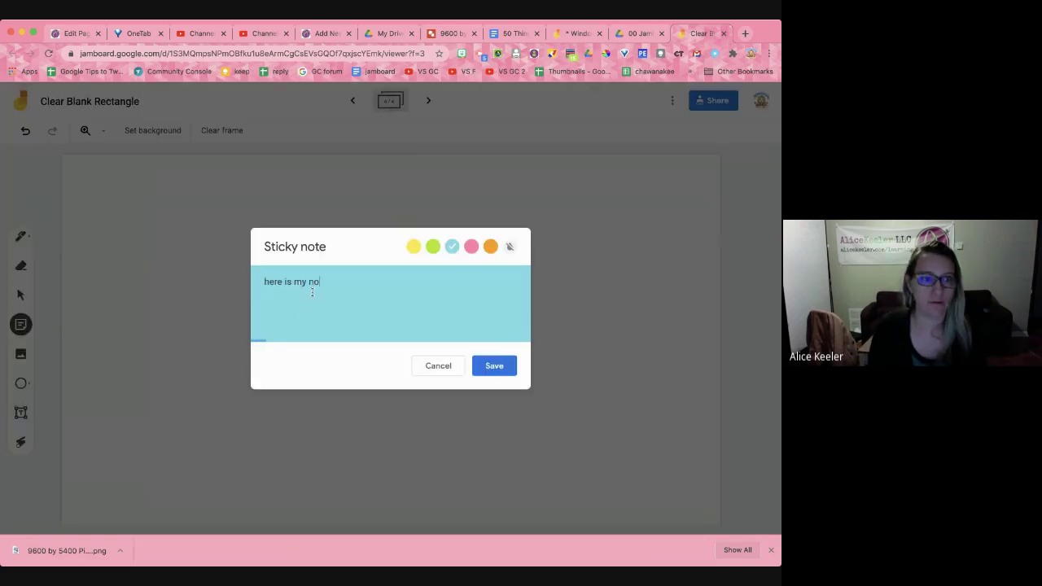
{"action": "type", "text": "te"}
{"action": "left_click", "coordinate": [493, 366]}
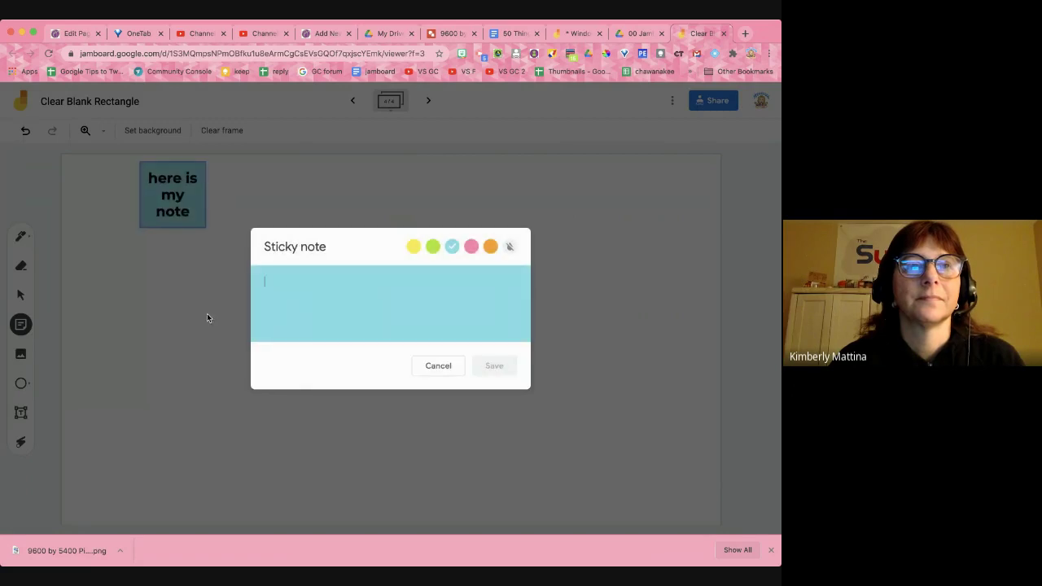
{"action": "left_click", "coordinate": [438, 365]}
- Insert the downloaded 9600 by 5400 transparent PNG on the fourth frame and enlarge it to cover the whole frame
{"action": "left_click", "coordinate": [21, 355]}
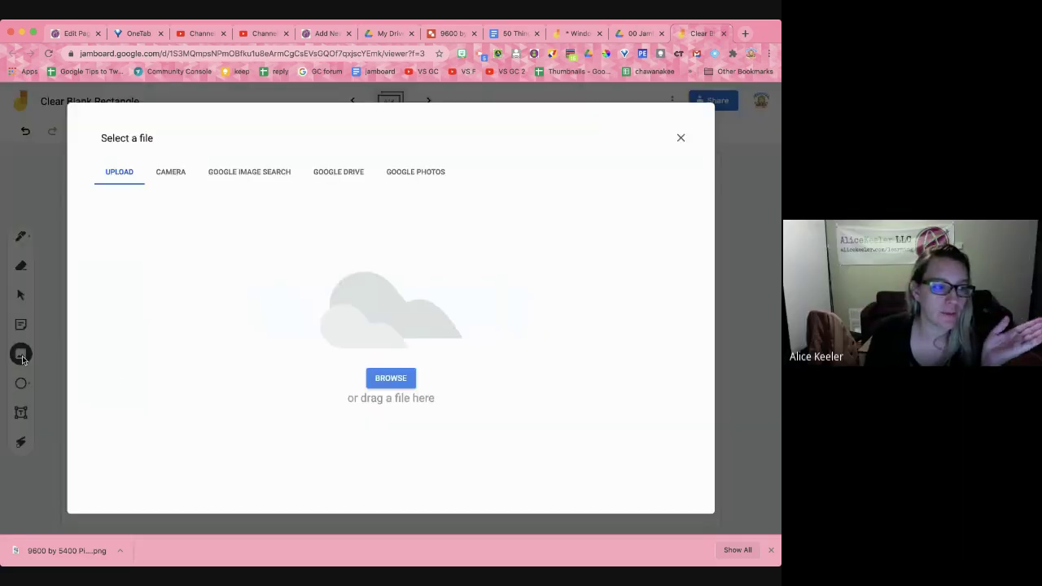
{"action": "left_click_drag", "start_coordinate": [98, 565], "coordinate": [269, 442]}
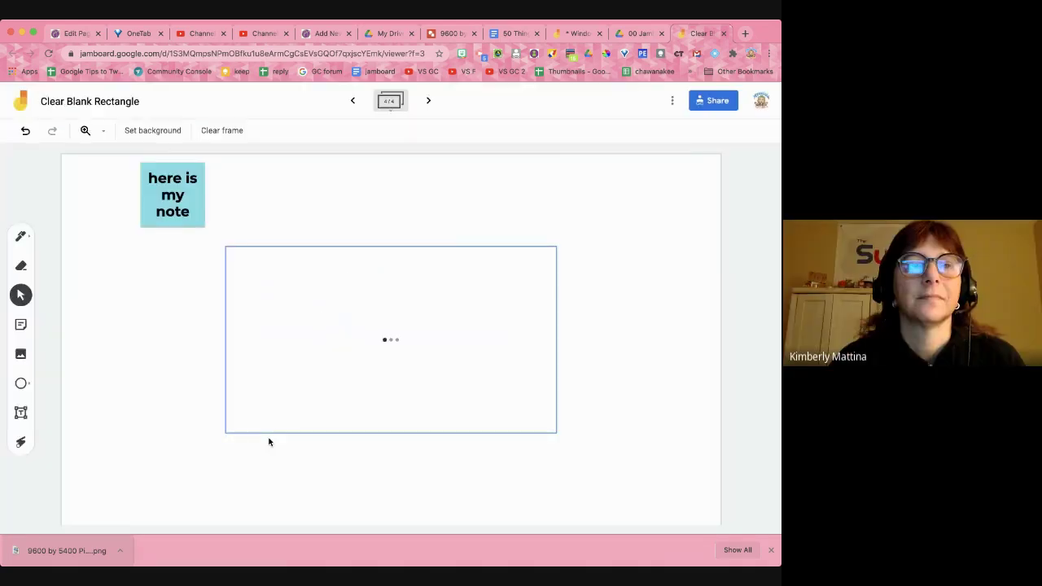
{"action": "left_click_drag", "start_coordinate": [438, 353], "coordinate": [265, 256]}
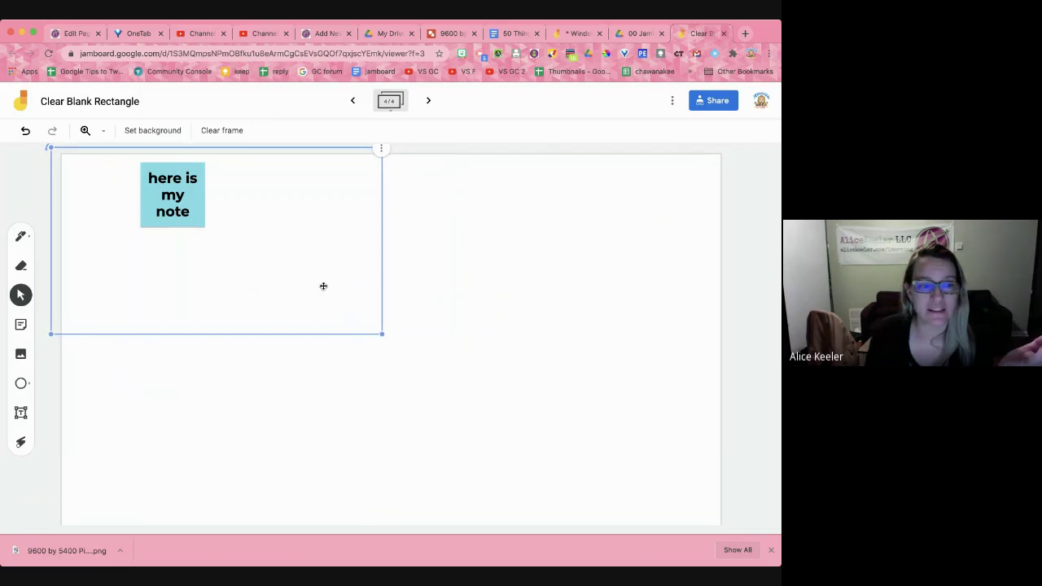
{"action": "left_click_drag", "start_coordinate": [382, 333], "coordinate": [765, 528]}
{"action": "left_click_drag", "start_coordinate": [615, 443], "coordinate": [587, 414]}
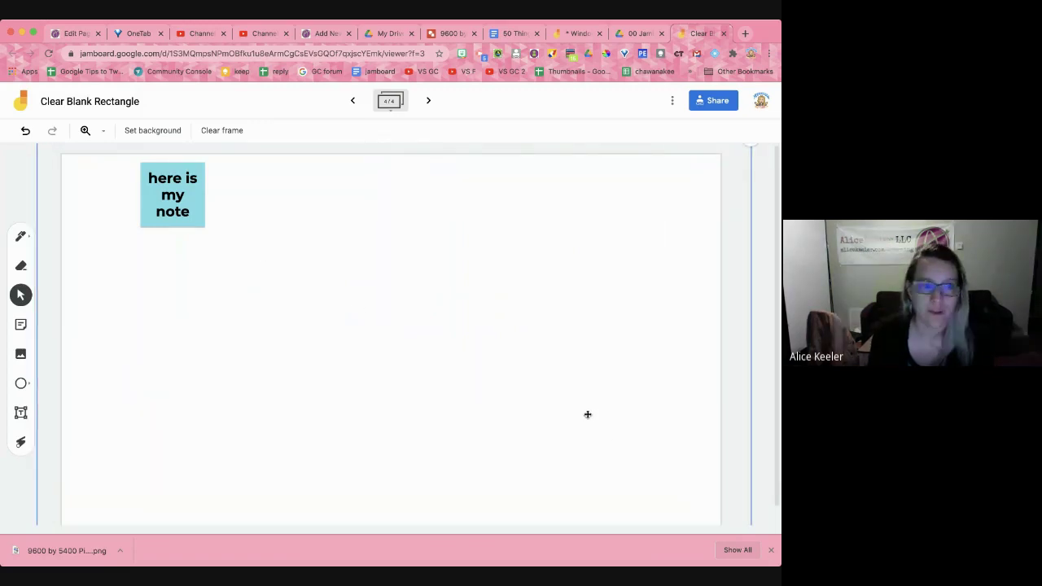
- Create a new Google Drawings file from drawings.google.com in a separate tab and name it "blank"
{"action": "key", "text": "ctrl+t"}
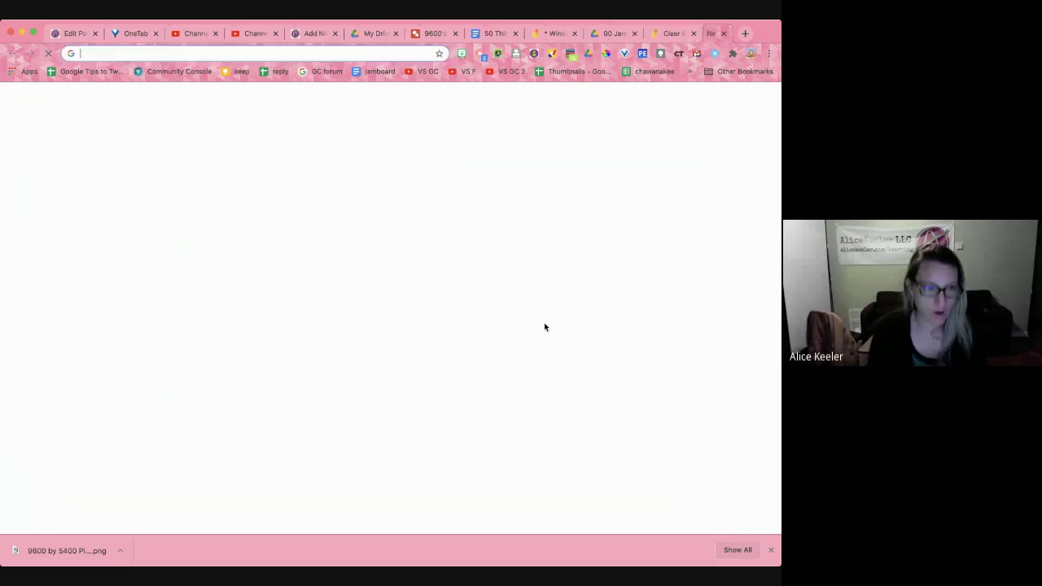
{"action": "type", "text": "drawings.google.com"}
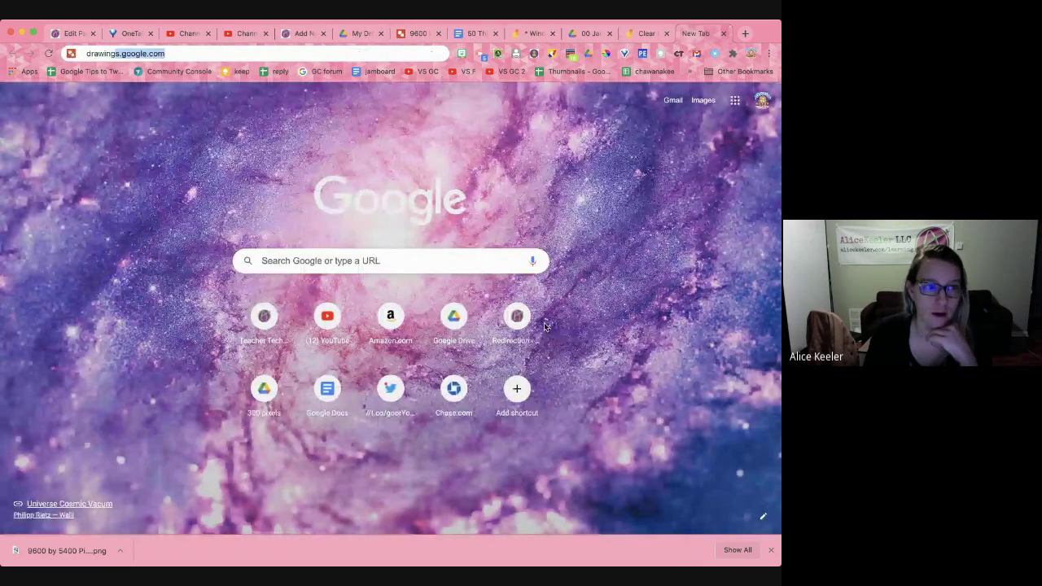
{"action": "key", "text": "Return"}
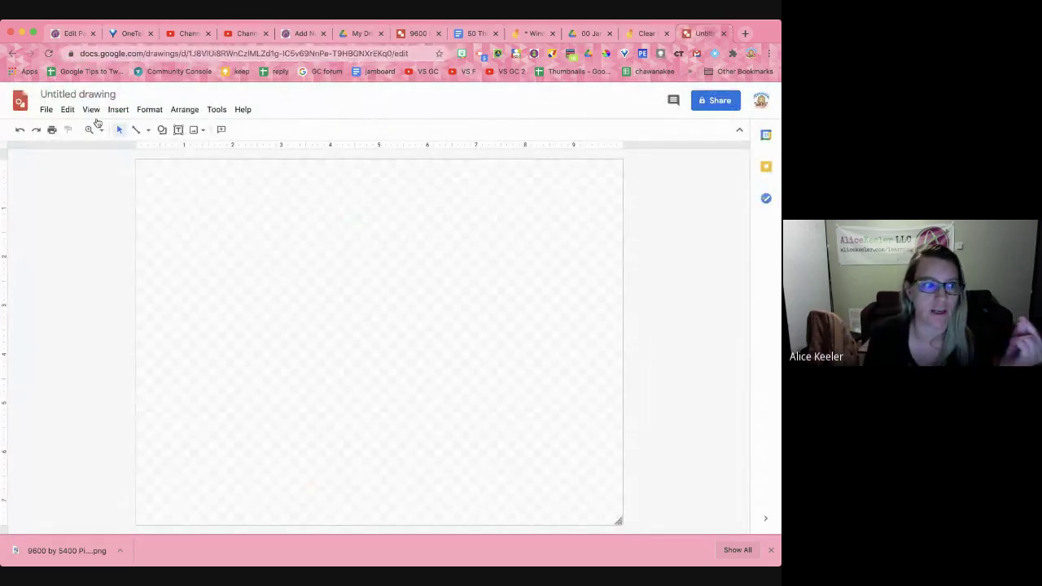
{"action": "left_click", "coordinate": [47, 110]}
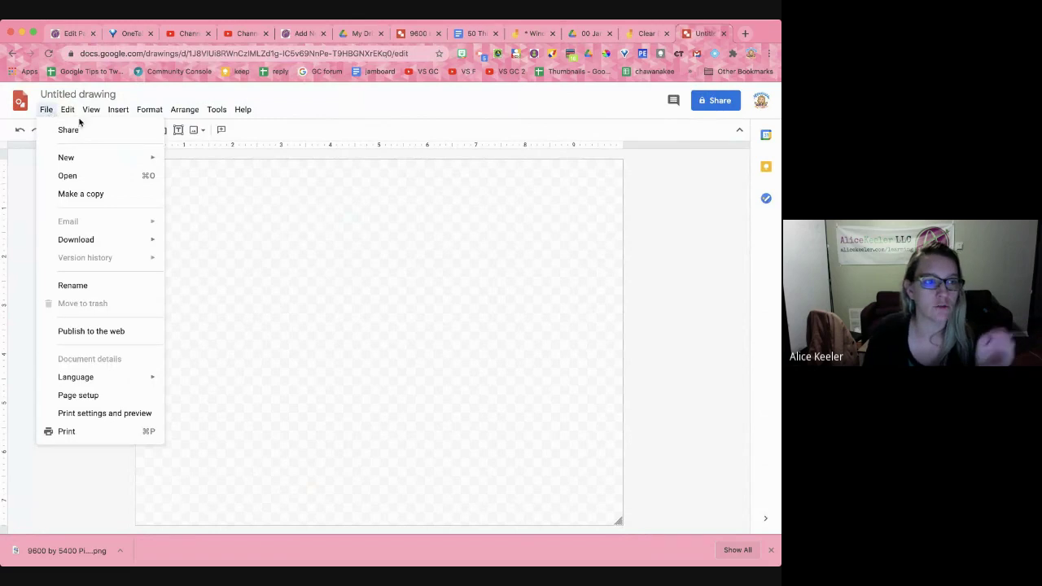
{"action": "left_click", "coordinate": [65, 94]}
{"action": "type", "text": "blank"}
{"action": "key", "text": "Return"}
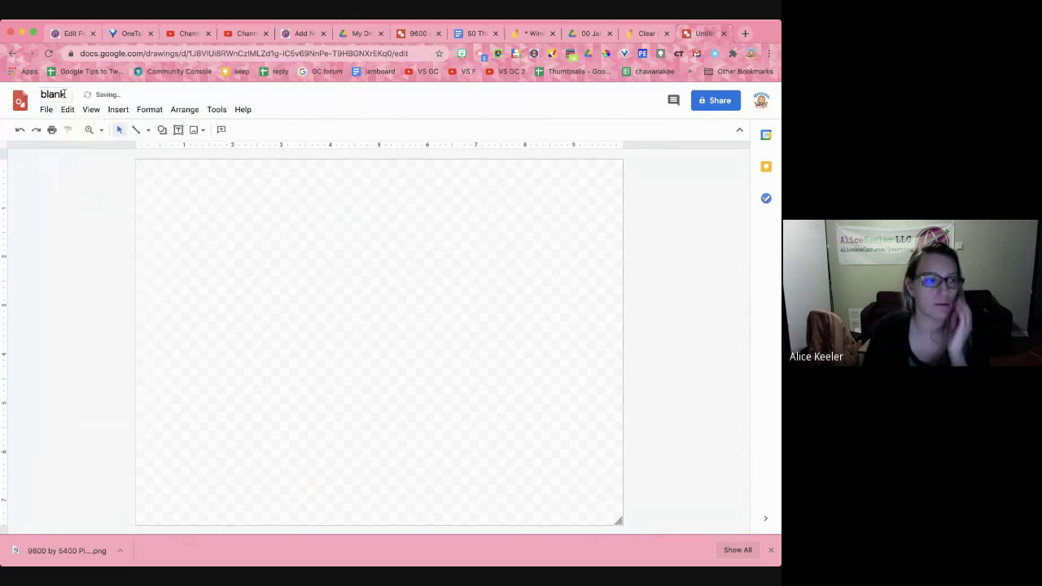
- Download the blank drawing as a PNG image
{"action": "left_click", "coordinate": [47, 109]}
{"action": "mouse_move", "coordinate": [81, 246]}
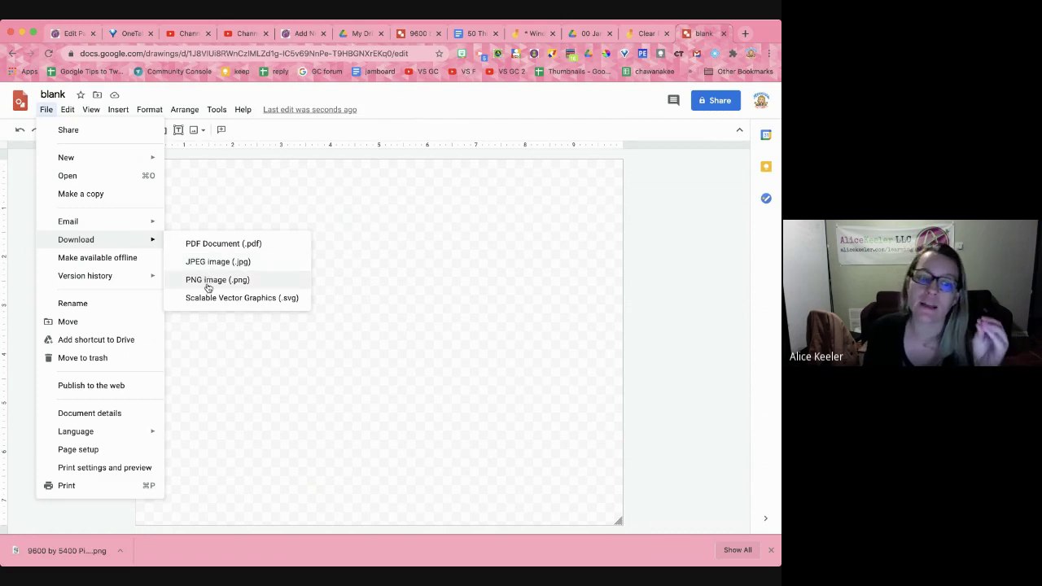
{"action": "left_click", "coordinate": [208, 281]}
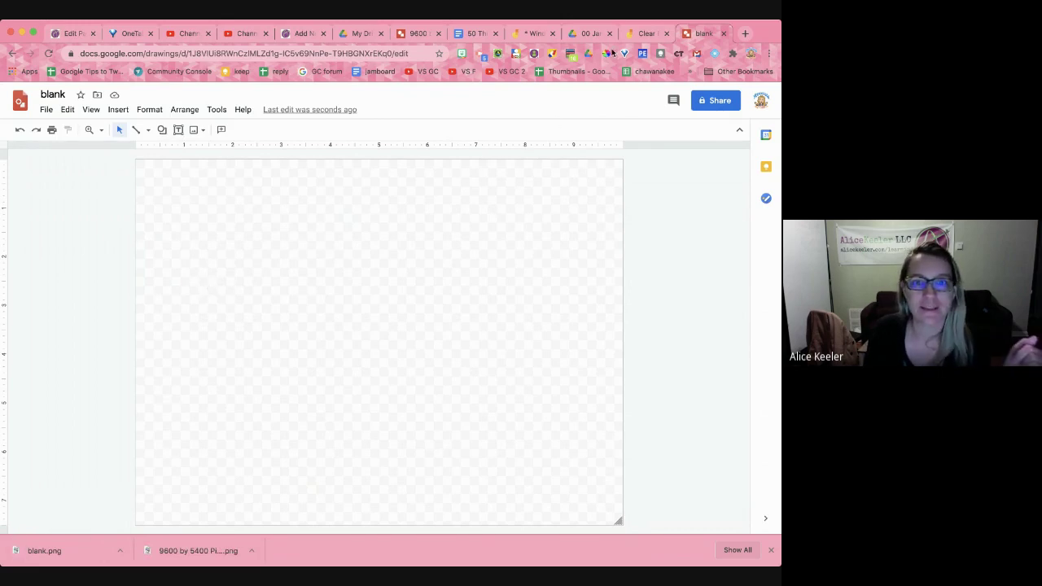
- Switch to the Clear Blank Rectangle Jamboard and add a fifth frame with a blue sticky note reading "hide this"
{"action": "left_click", "coordinate": [639, 33]}
{"action": "left_click", "coordinate": [428, 100]}
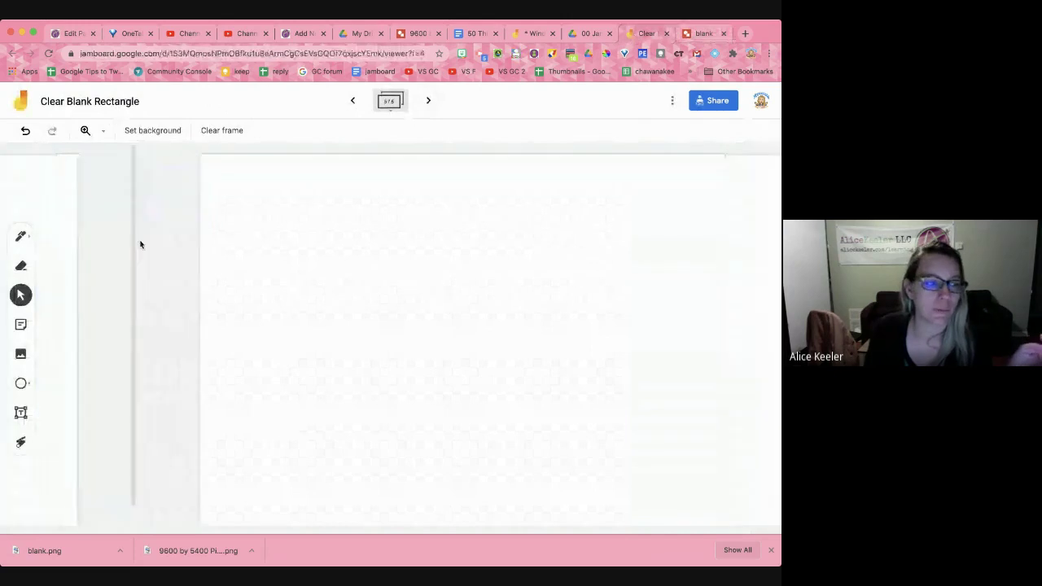
{"action": "left_click", "coordinate": [20, 324]}
{"action": "type", "text": "hide this"}
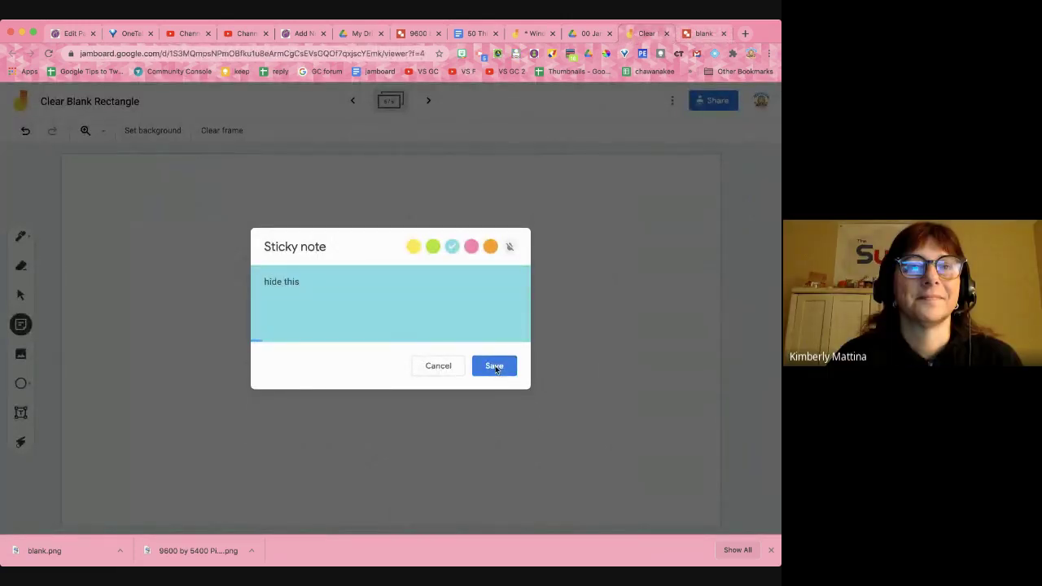
{"action": "left_click", "coordinate": [494, 367]}
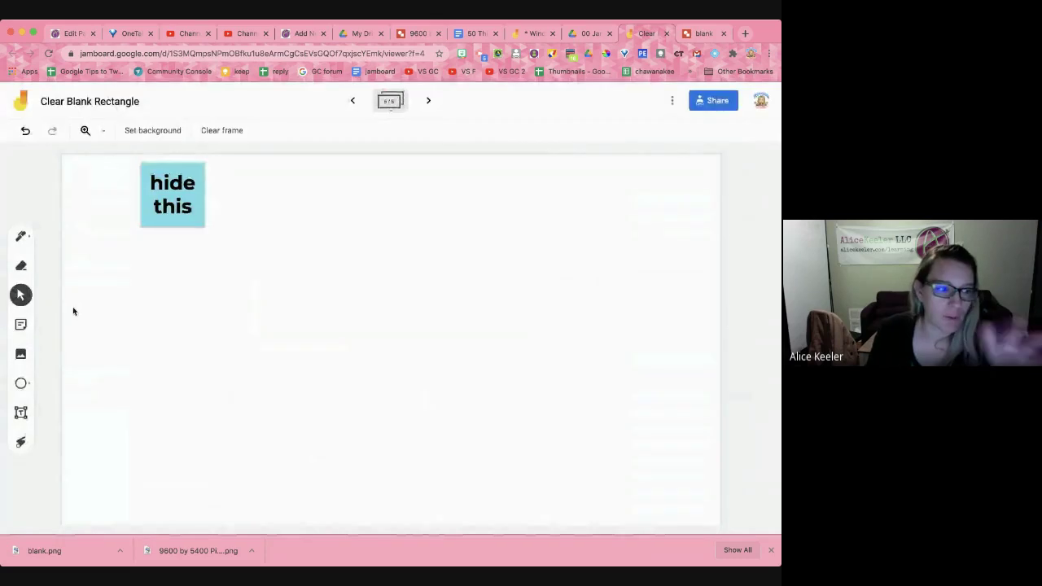
- Insert the downloaded blank.png on the fifth frame, move it to the upper-left corner and enlarge it to cover the whole frame
{"action": "left_click", "coordinate": [22, 355]}
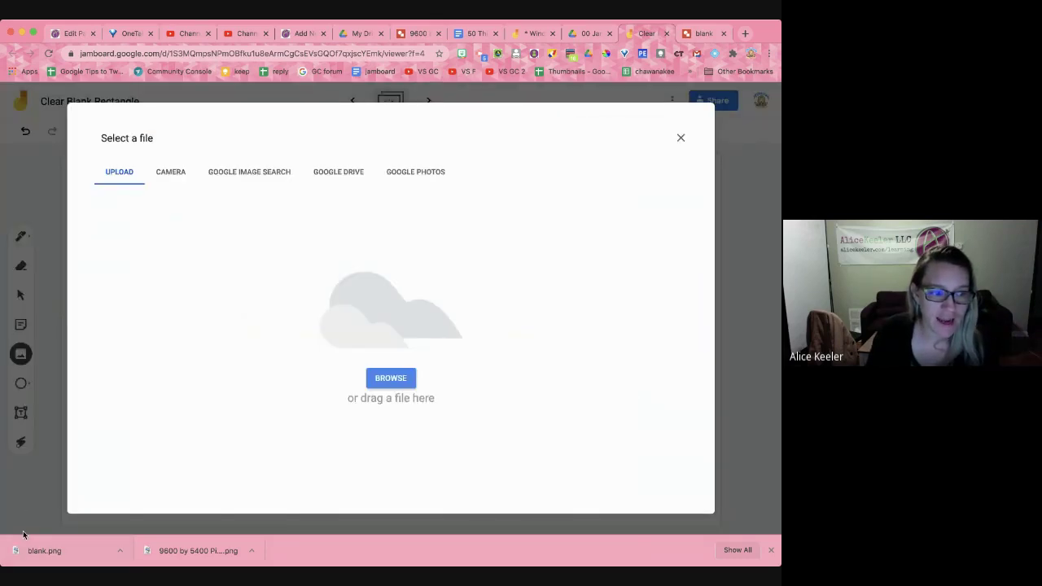
{"action": "left_click_drag", "start_coordinate": [60, 554], "coordinate": [134, 489]}
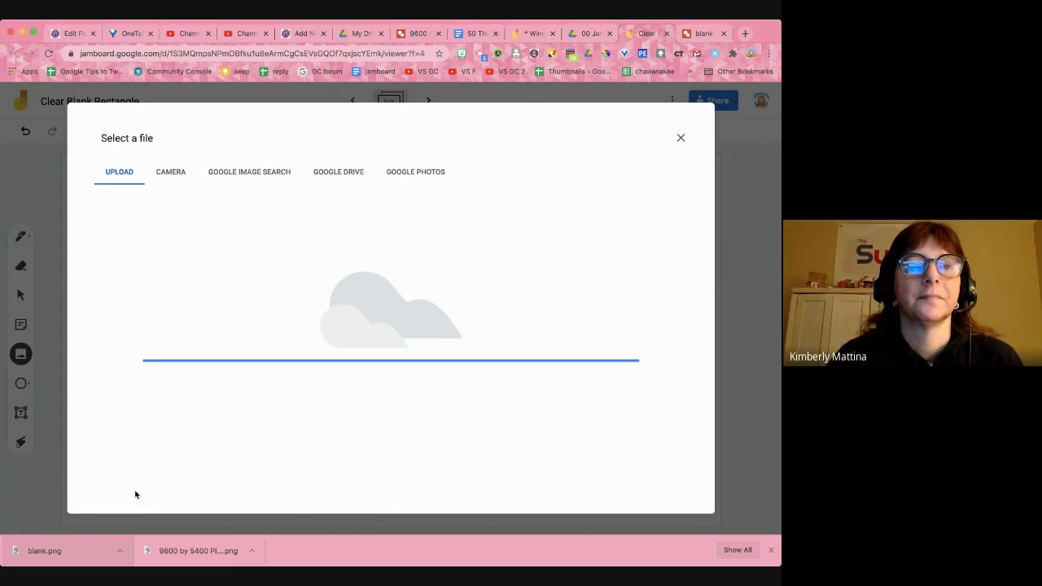
{"action": "left_click_drag", "start_coordinate": [318, 416], "coordinate": [147, 282]}
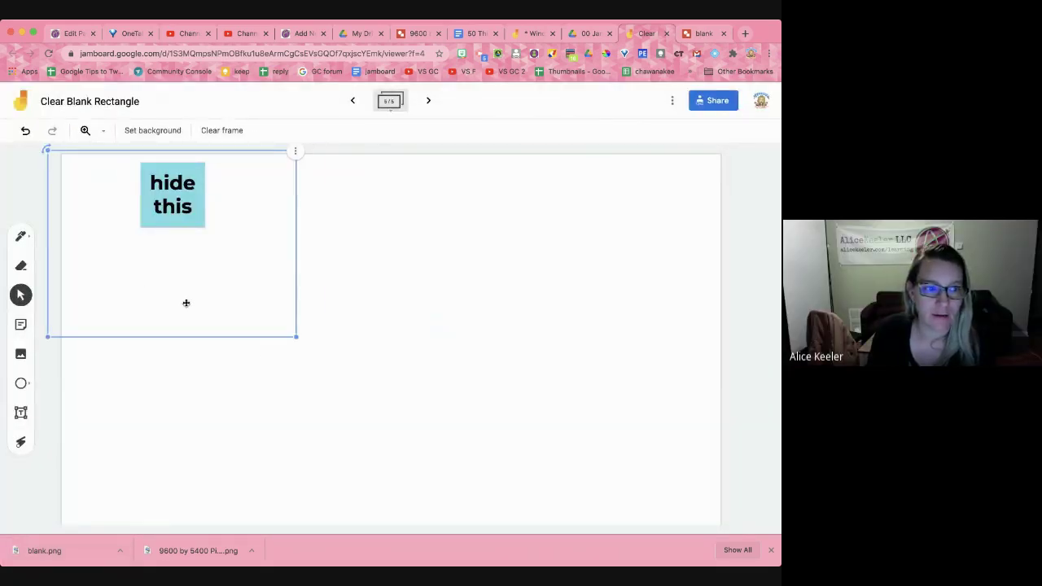
{"action": "left_click_drag", "start_coordinate": [296, 337], "coordinate": [736, 566]}
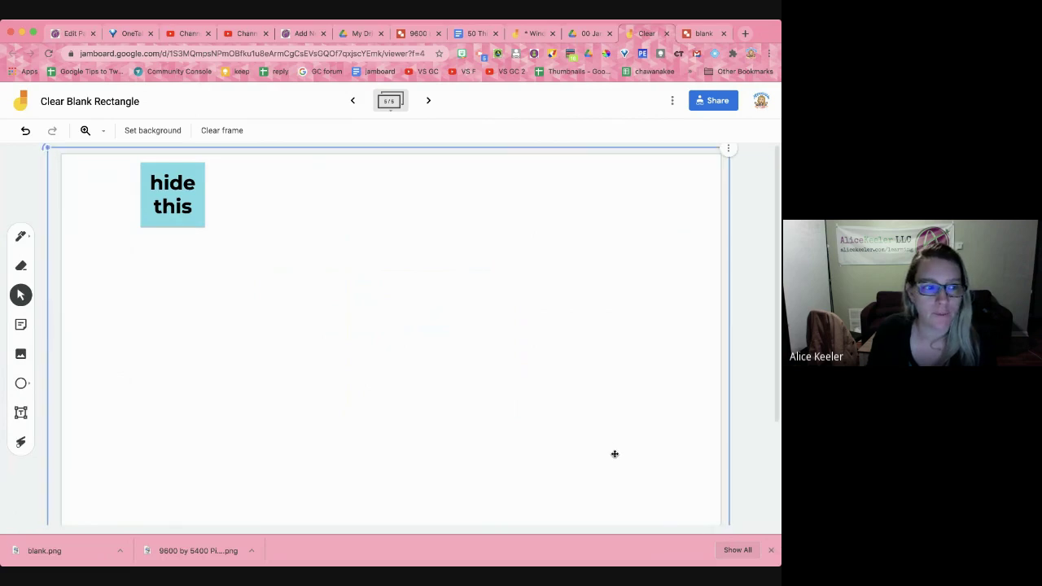
{"action": "left_click", "coordinate": [753, 348]}
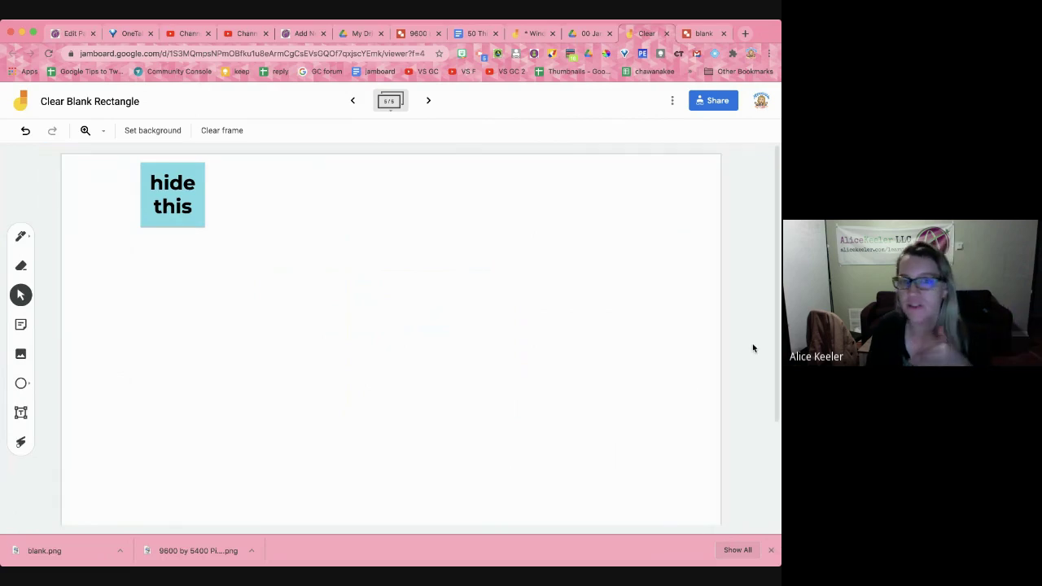